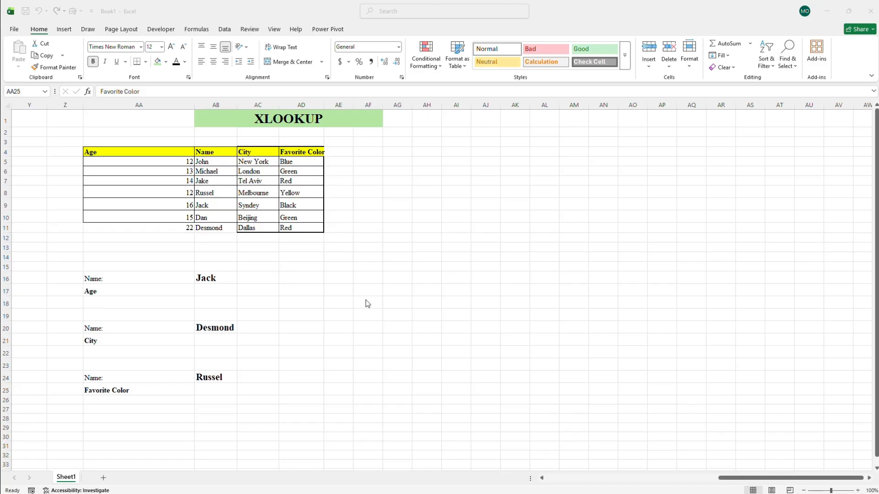
pyautogui.doubleClick(214, 291)
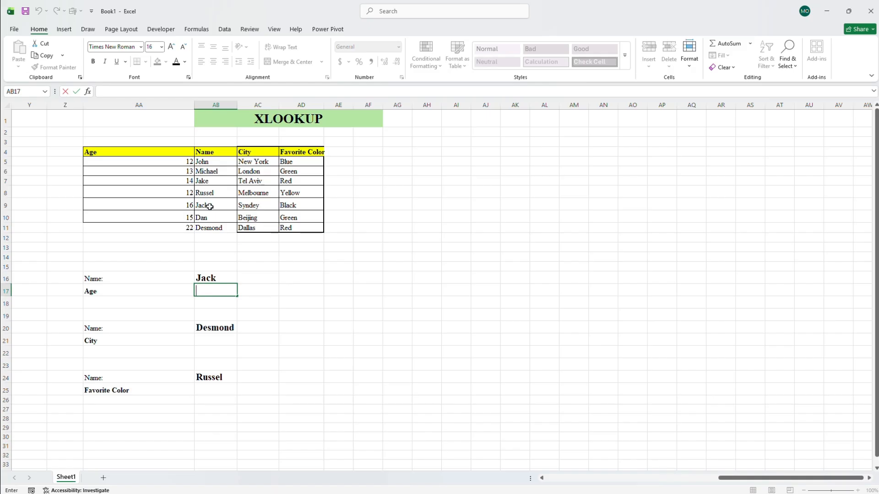
pyautogui.click(209, 332)
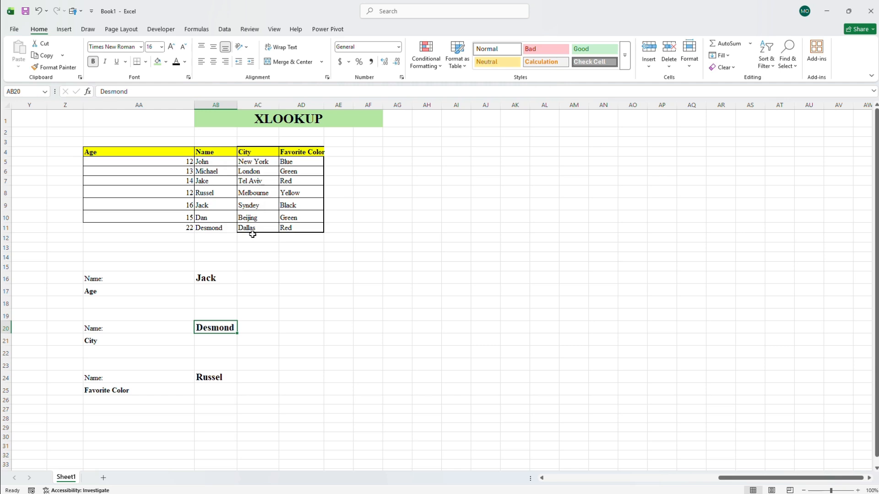
pyautogui.click(209, 381)
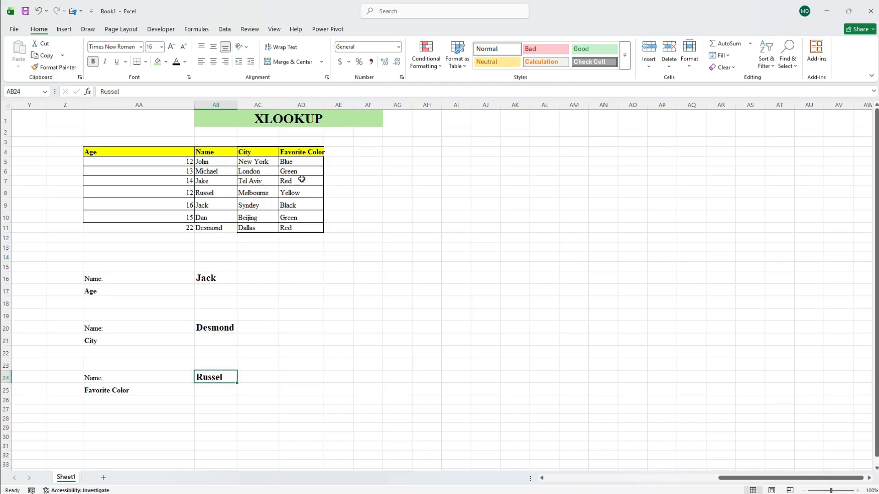
pyautogui.click(157, 287)
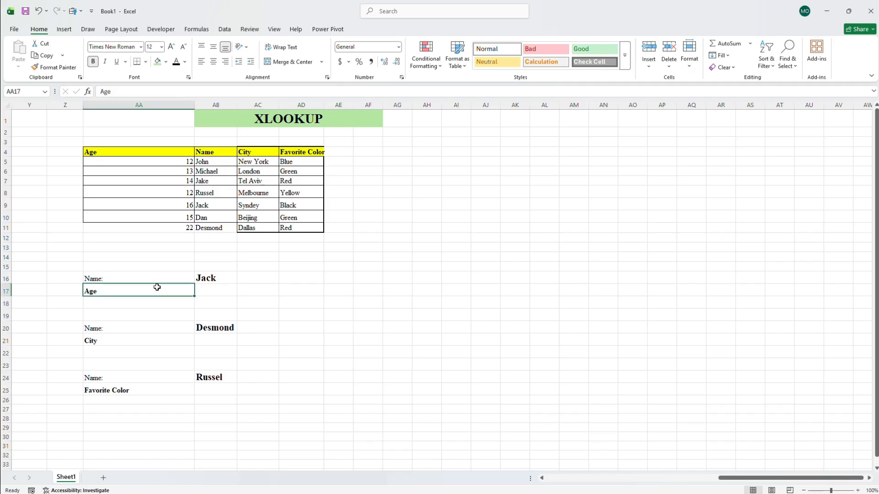
# - Begin an XLOOKUP in AB17 with the name from AB16 as quoted lowercase text, lookup array AB5:AB11 and return array AA5:AA11
pyautogui.click(223, 292)
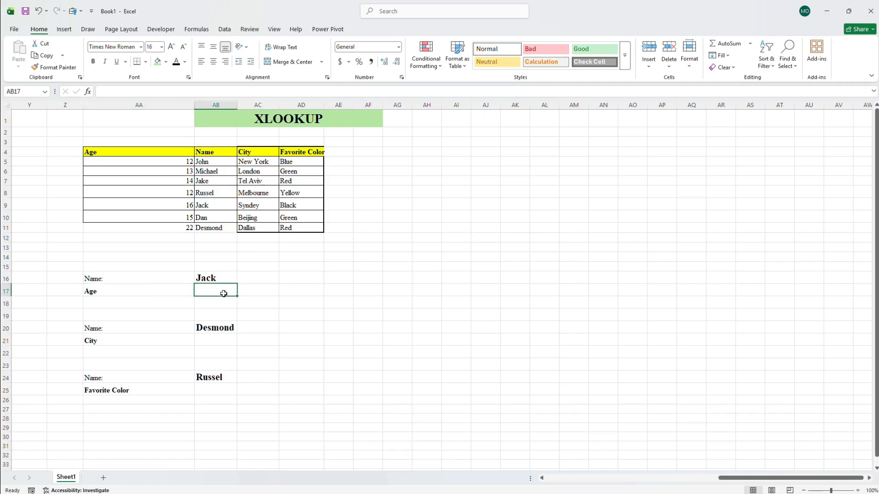
pyautogui.write('=')
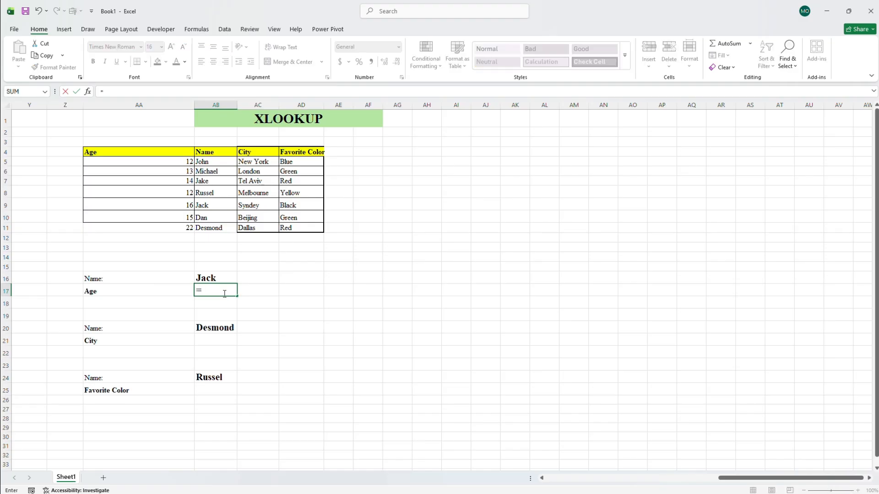
pyautogui.write('xloo')
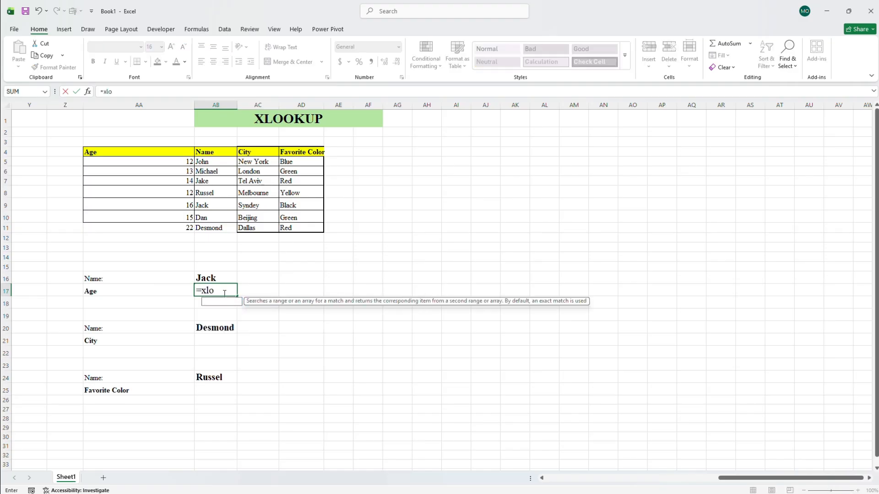
pyautogui.doubleClick(223, 302)
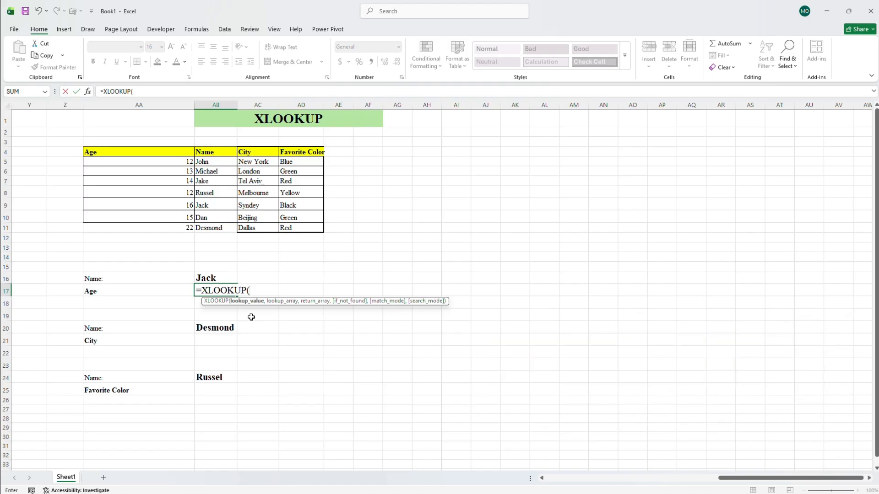
pyautogui.write('"jack')
pyautogui.write(',')
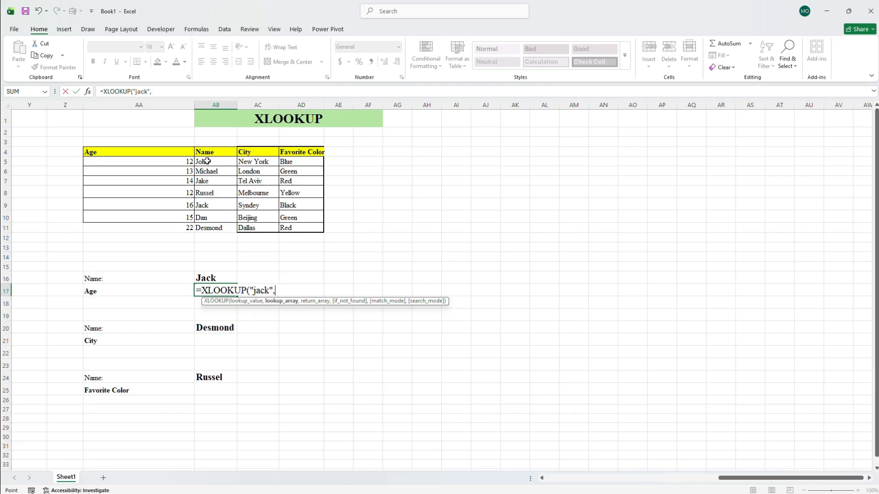
pyautogui.moveTo(207, 161); pyautogui.dragTo(205, 226)
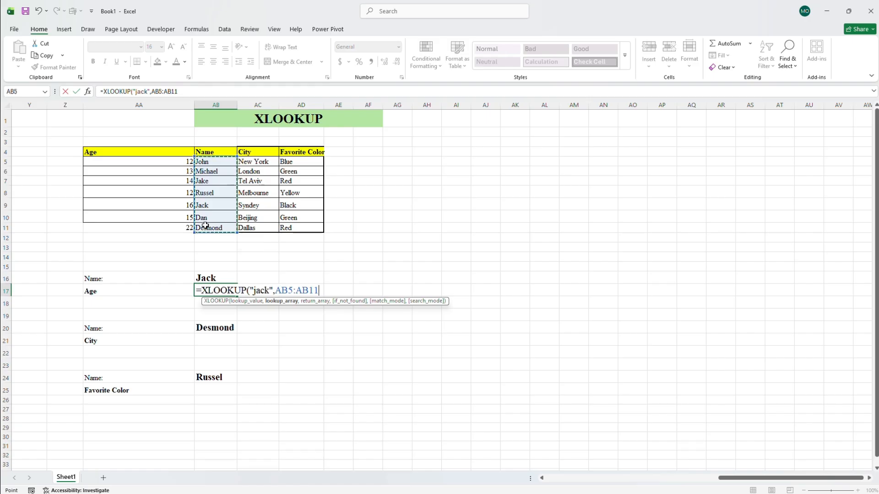
pyautogui.write(',')
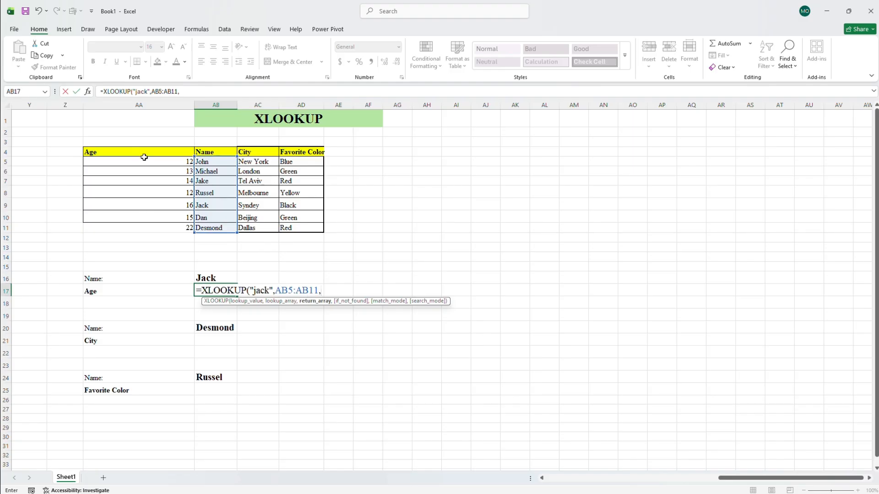
pyautogui.moveTo(144, 162); pyautogui.dragTo(144, 228)
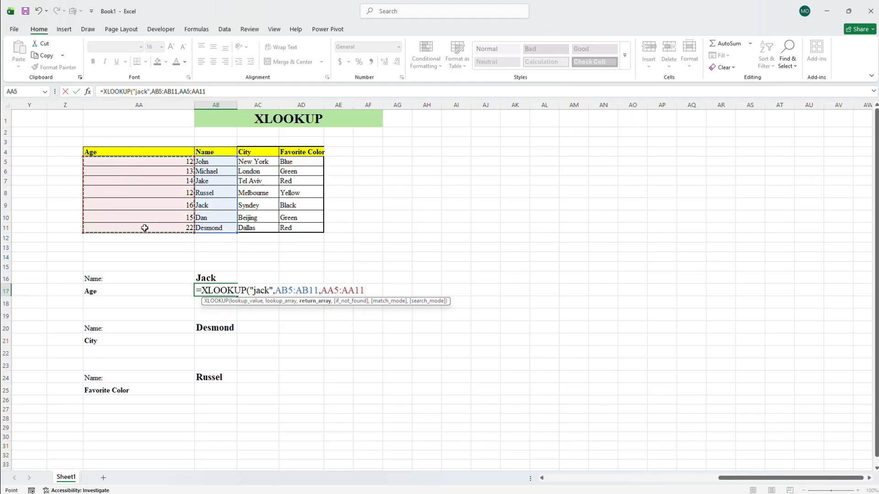
# - Complete the AB17 formula with "not found" as the if-not-found text, match mode 0 (exact match) and search mode 1 (first-to-last)
pyautogui.write(',')
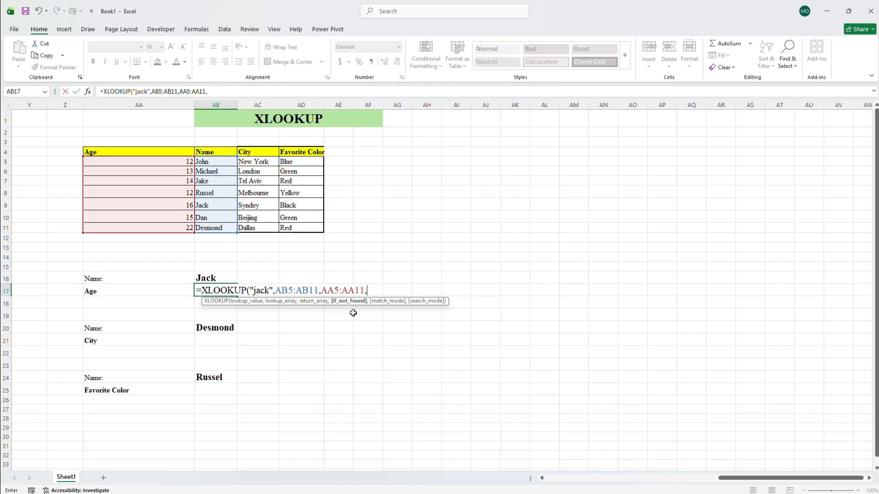
pyautogui.write('"not found')
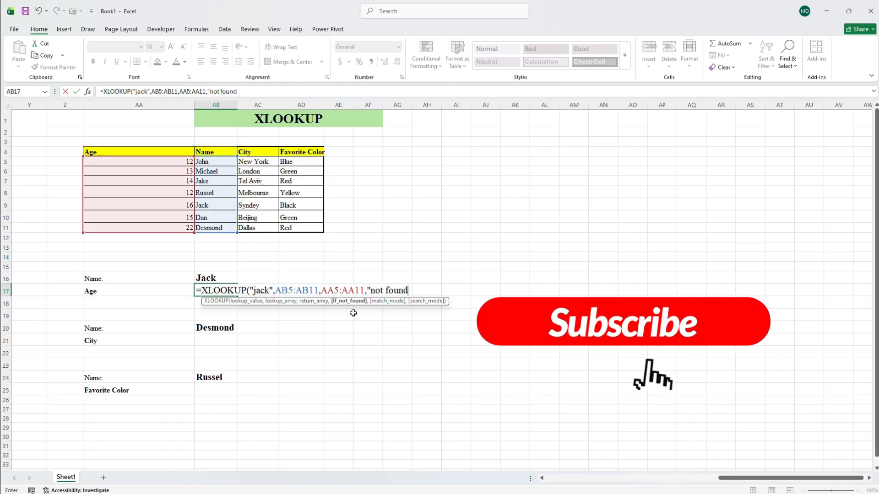
pyautogui.write('"')
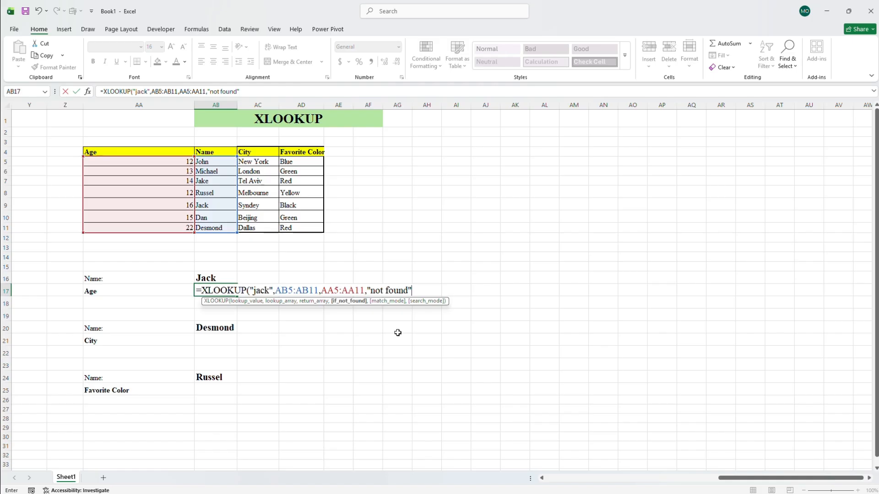
pyautogui.write(',')
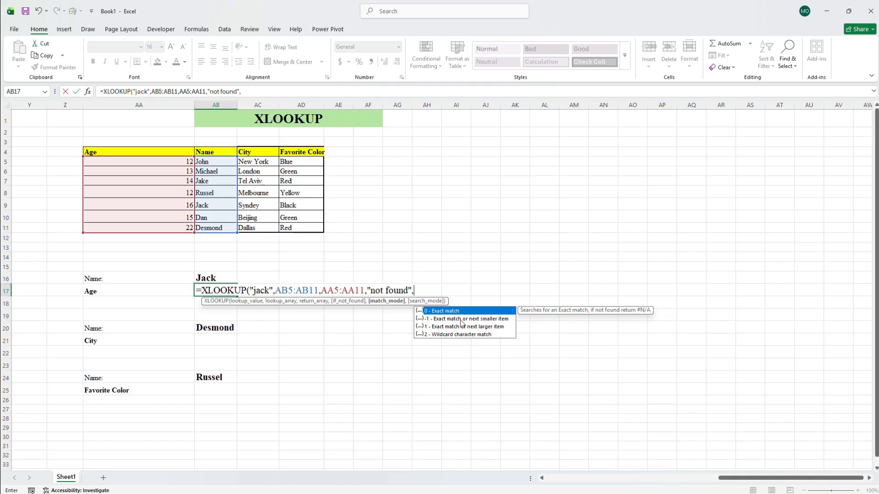
pyautogui.doubleClick(447, 311)
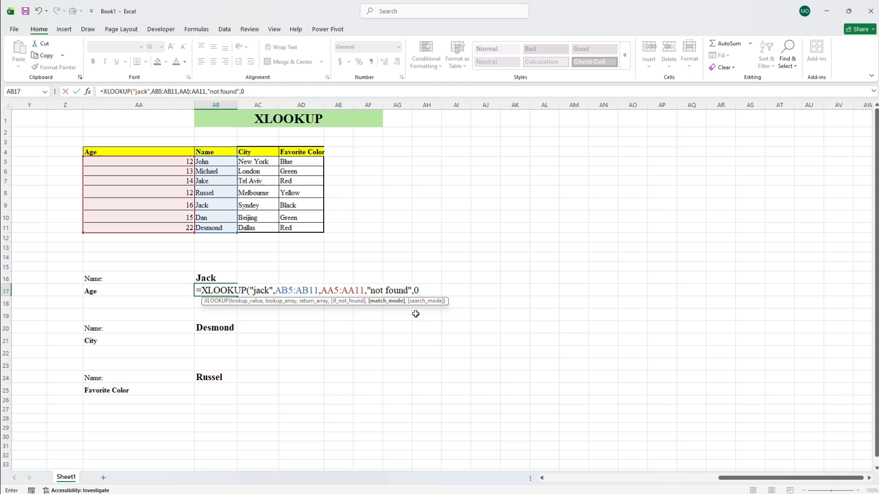
pyautogui.write(',')
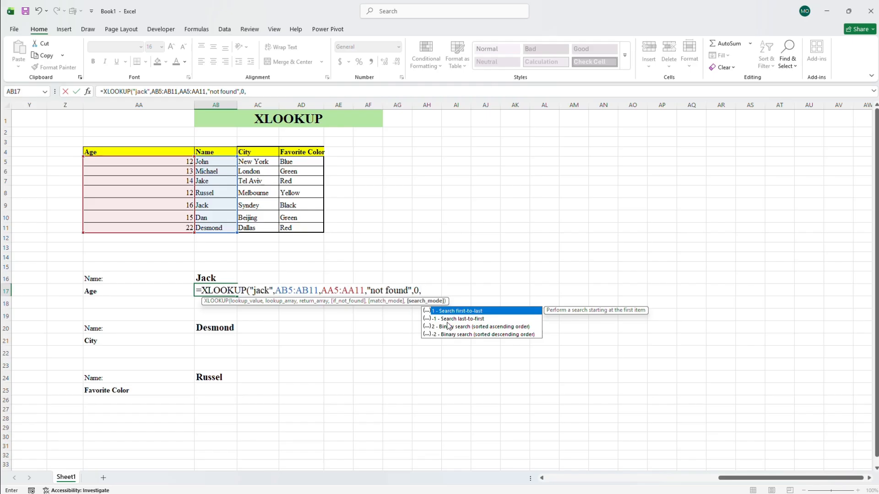
pyautogui.write('1')
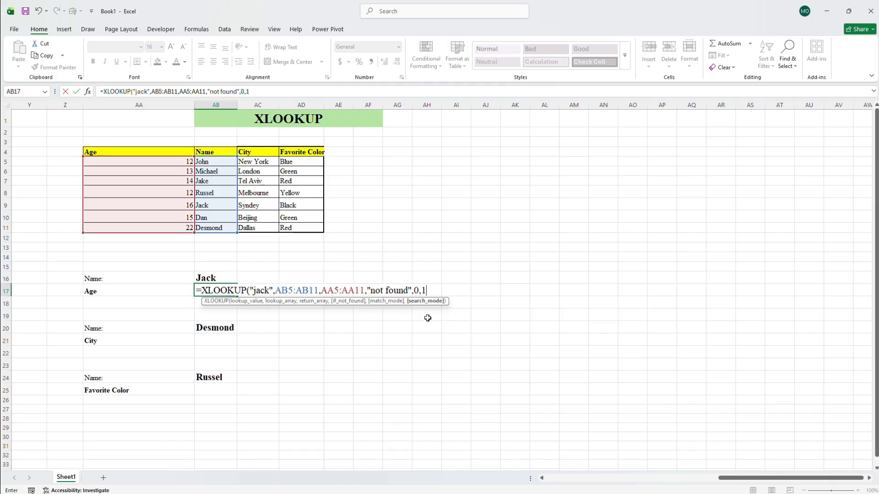
pyautogui.write(')')
pyautogui.press('Return')
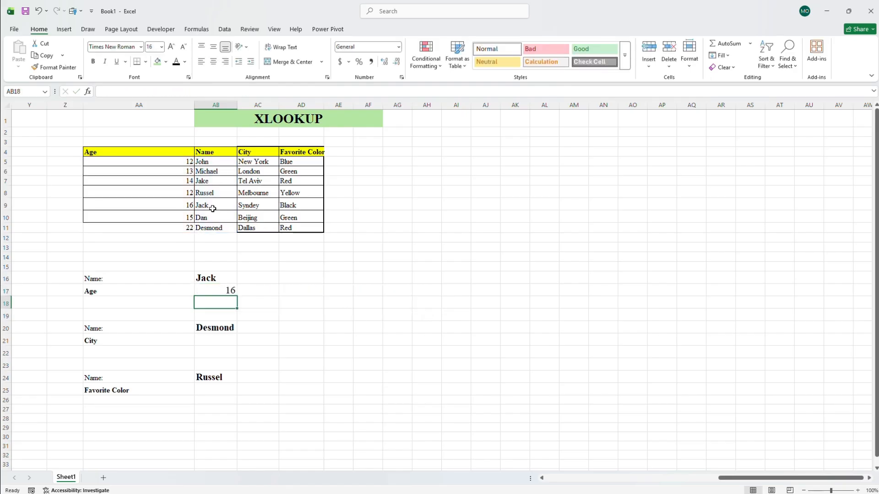
# - Begin an XLOOKUP in AB21 with the name from AB20 as quoted lowercase text, lookup array AB5:AB11 and return array AC5:AC11
pyautogui.doubleClick(207, 342)
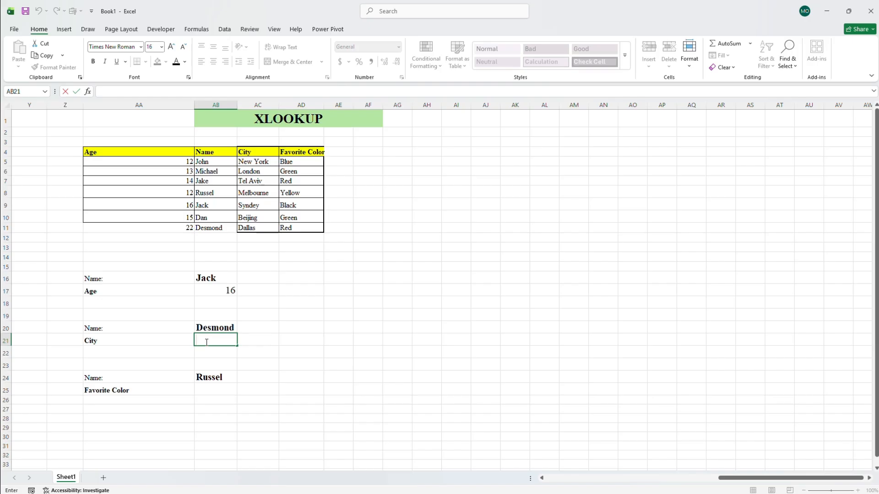
pyautogui.write('=xlook')
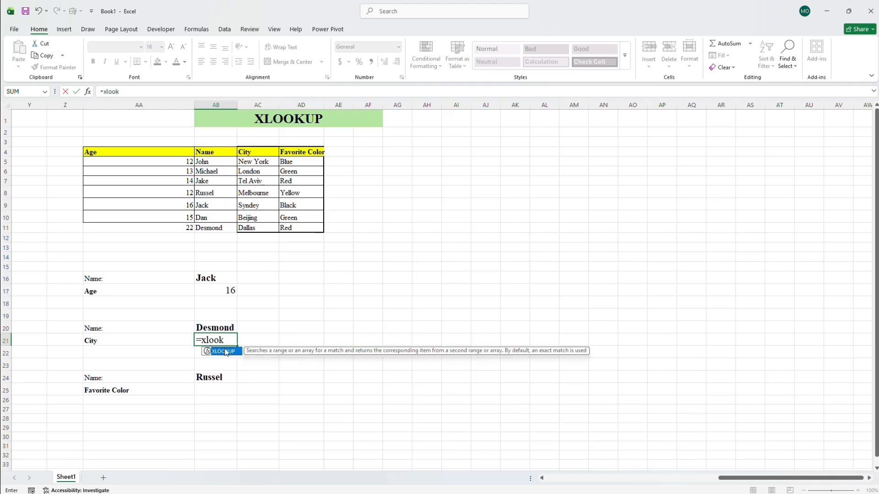
pyautogui.doubleClick(225, 352)
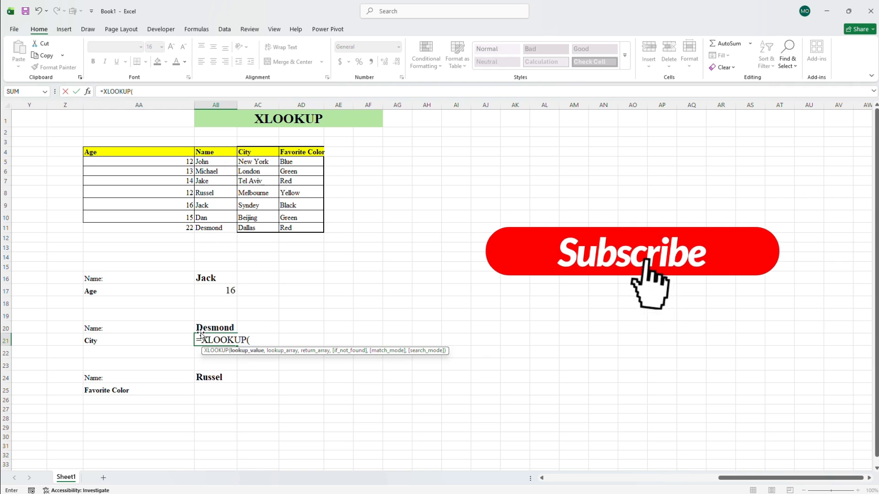
pyautogui.write('"')
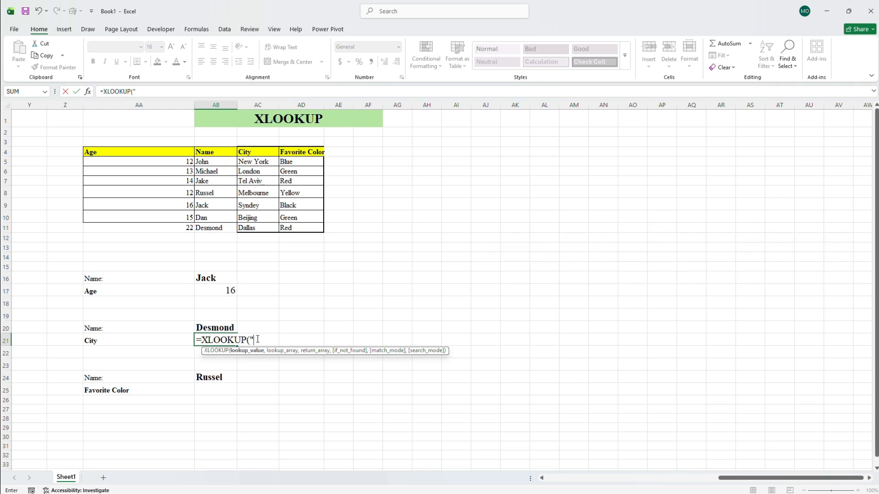
pyautogui.write('desmond"')
pyautogui.write(',')
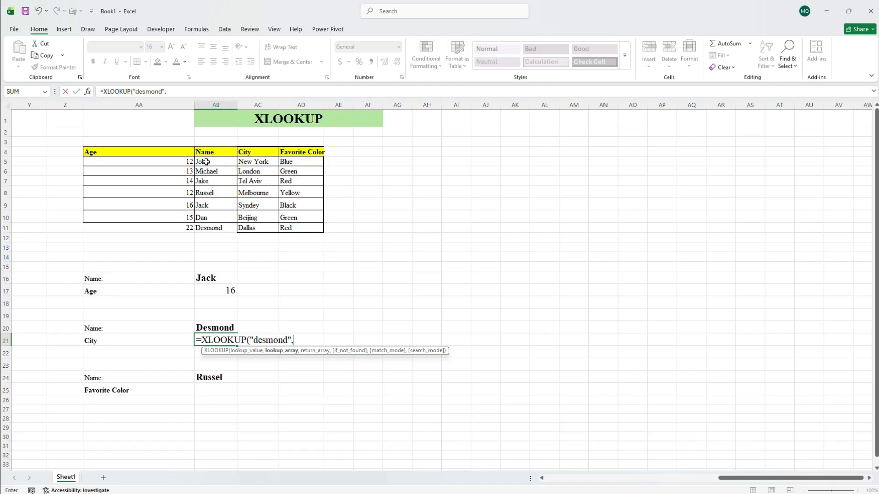
pyautogui.moveTo(206, 162); pyautogui.dragTo(207, 227)
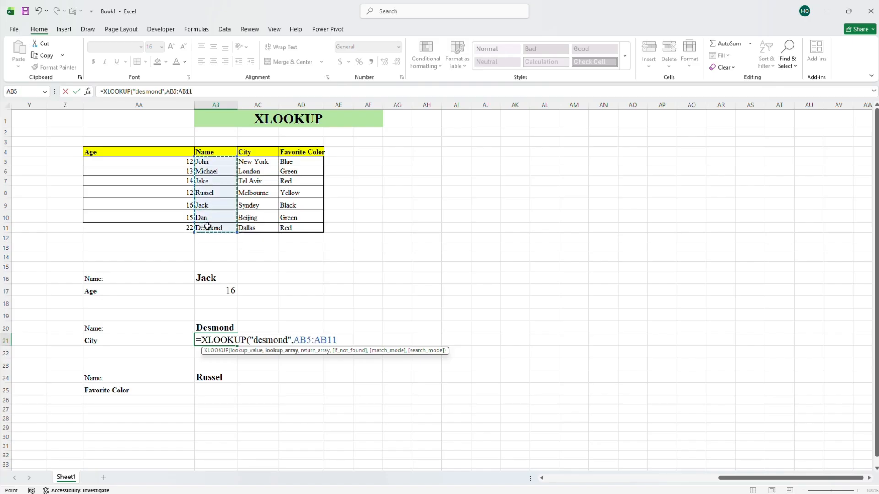
pyautogui.write(',')
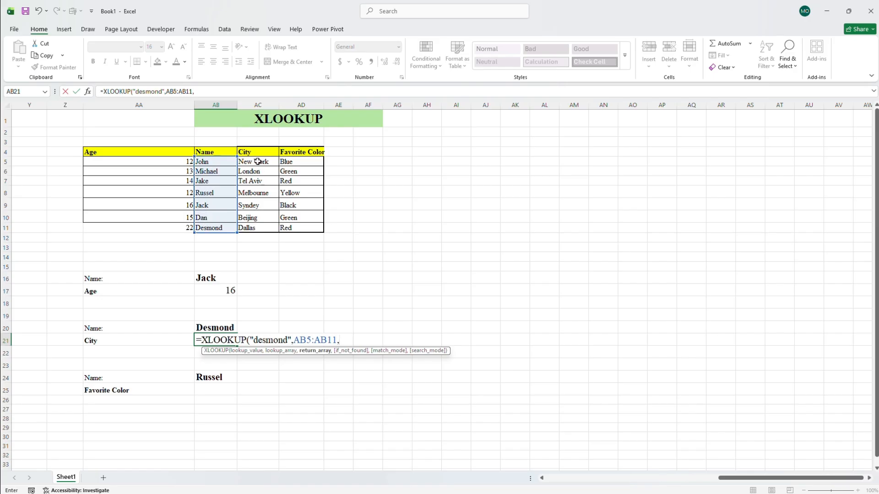
pyautogui.moveTo(257, 161); pyautogui.dragTo(262, 226)
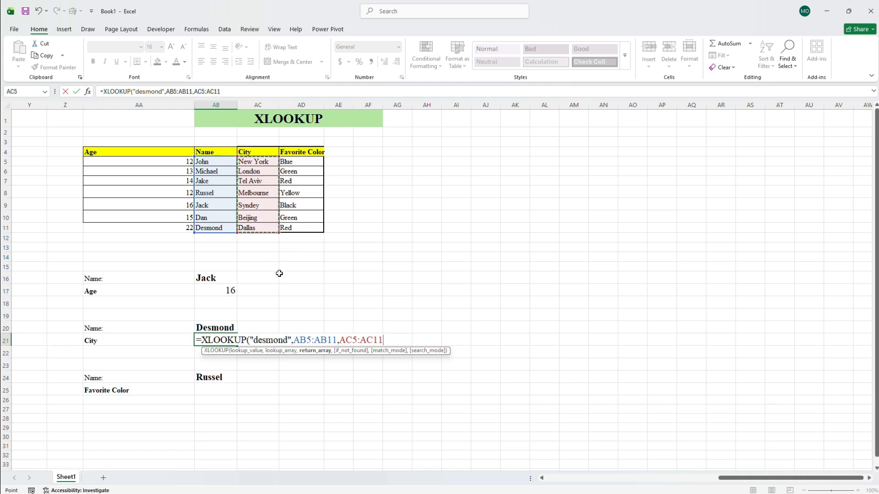
# - Complete the AB21 formula with "not" as the if-not-found text, match mode 0 (exact match) and search mode 1 (first-to-last)
pyautogui.write(',')
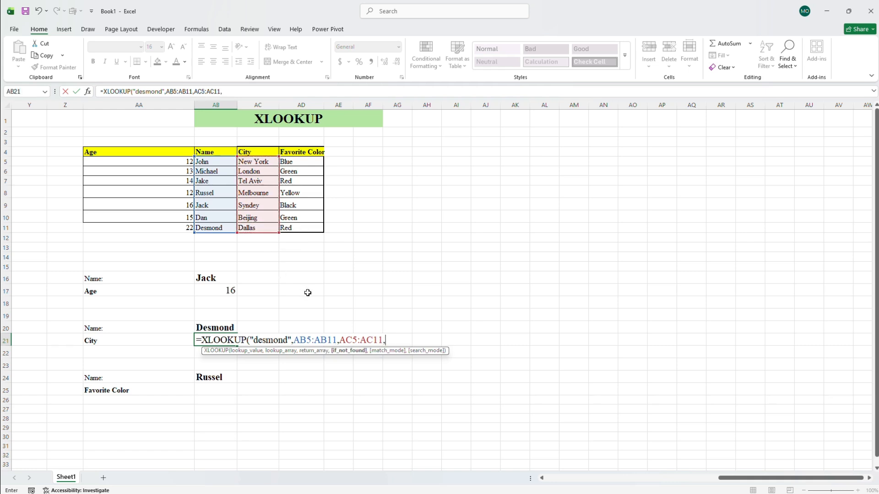
pyautogui.write('"not",')
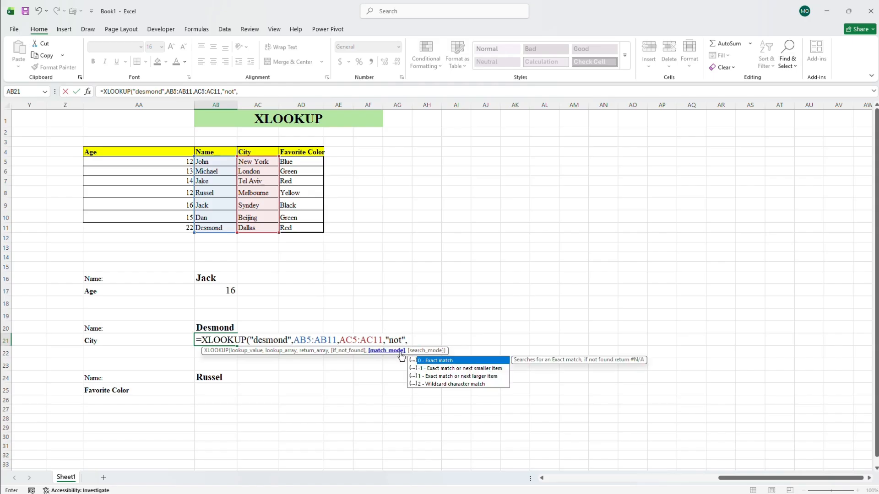
pyautogui.doubleClick(439, 363)
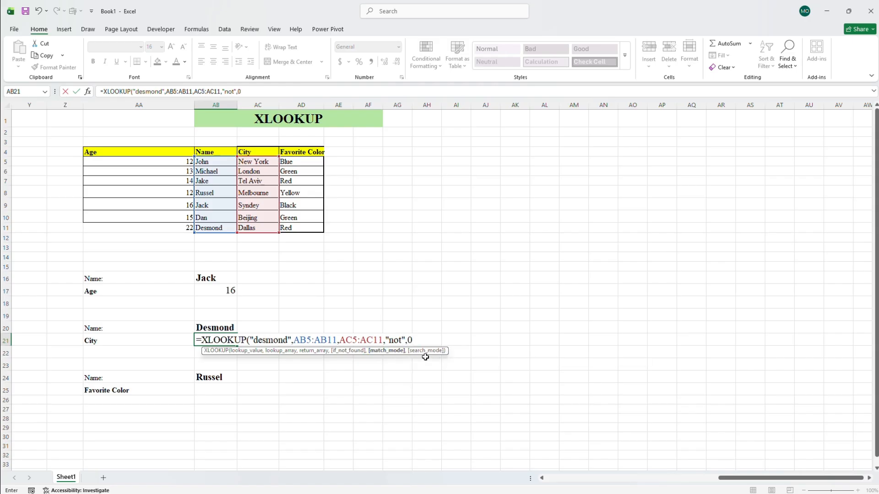
pyautogui.write(',1')
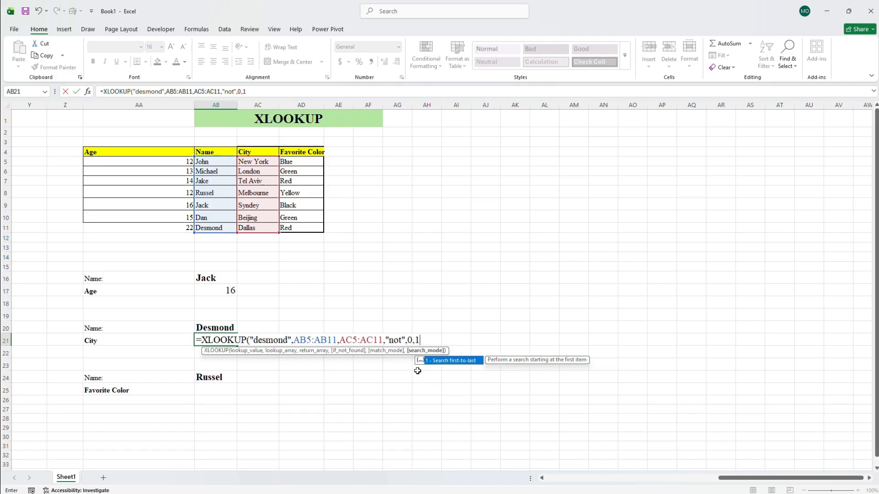
pyautogui.press('Escape')
pyautogui.write(')')
pyautogui.press('Return')
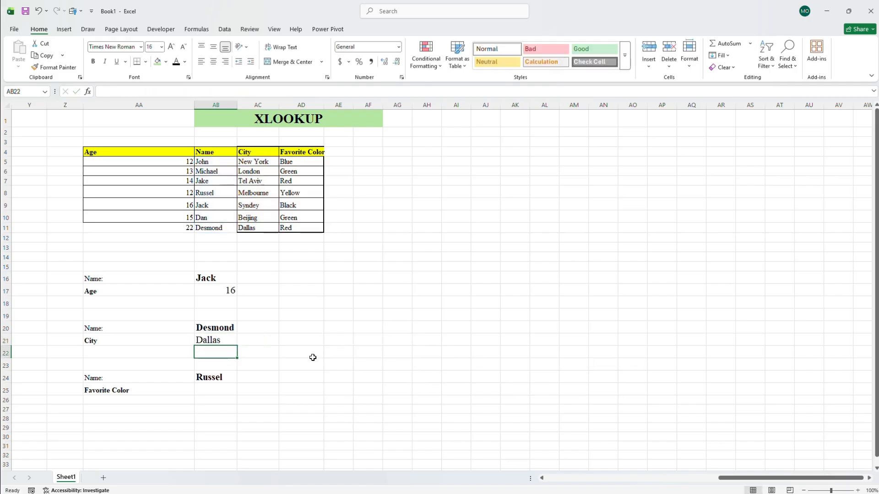
# - Remove the last letter of the quoted lookup name in the AB21 formula, then reopen the formula to review its if-not-found argument
pyautogui.doubleClick(227, 341)
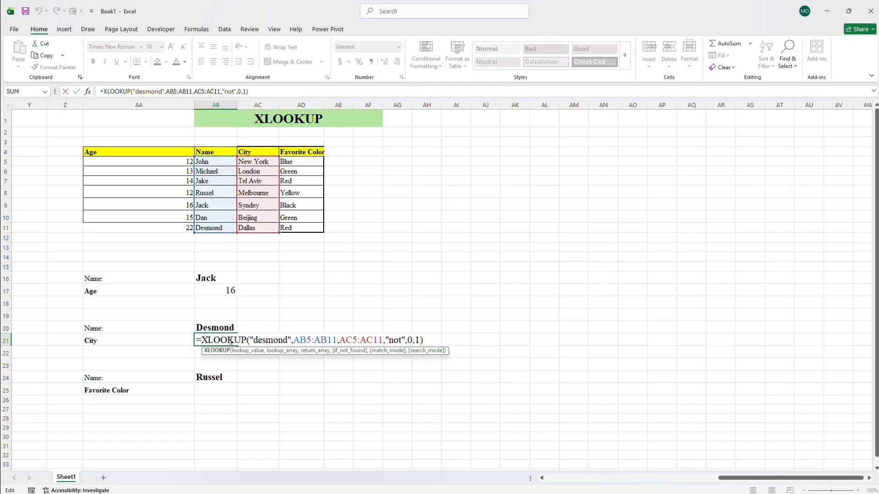
pyautogui.doubleClick(288, 339)
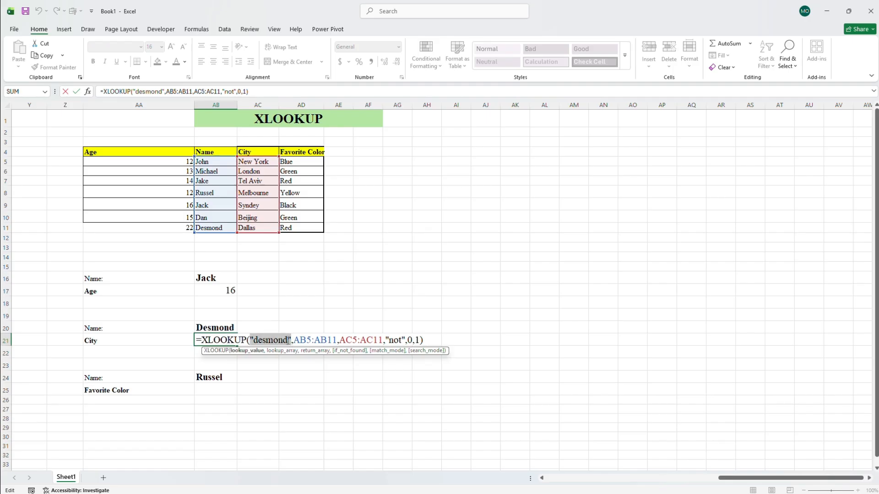
pyautogui.click(287, 340)
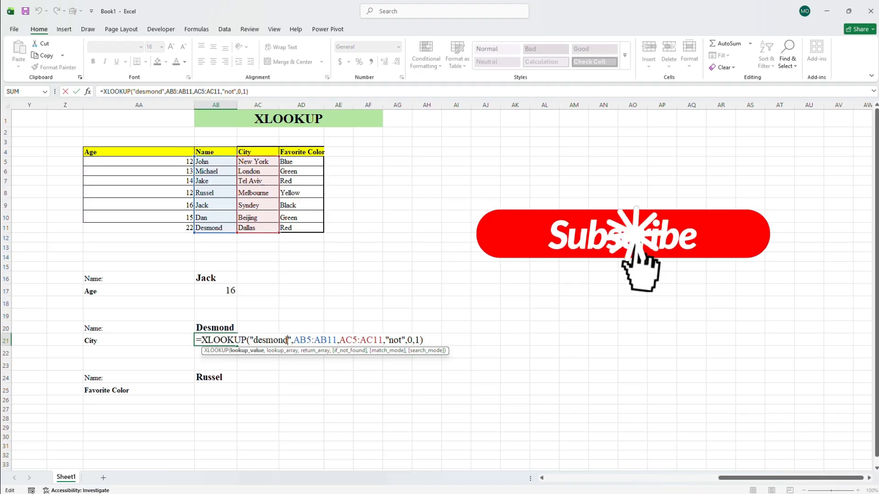
pyautogui.press('BackSpace')
pyautogui.press('Return')
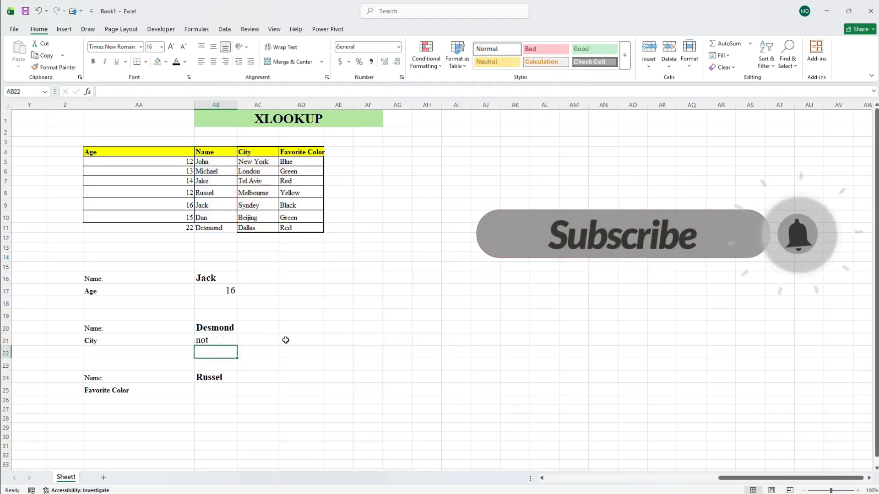
pyautogui.doubleClick(219, 341)
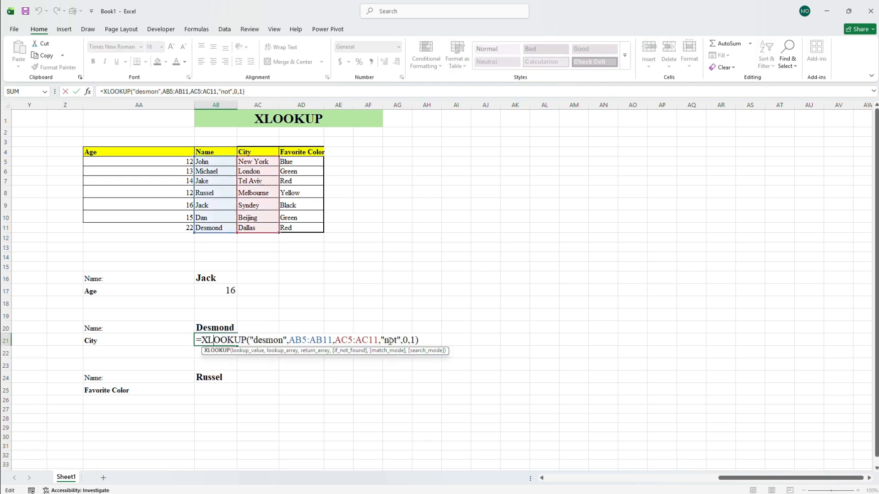
pyautogui.press('Return')
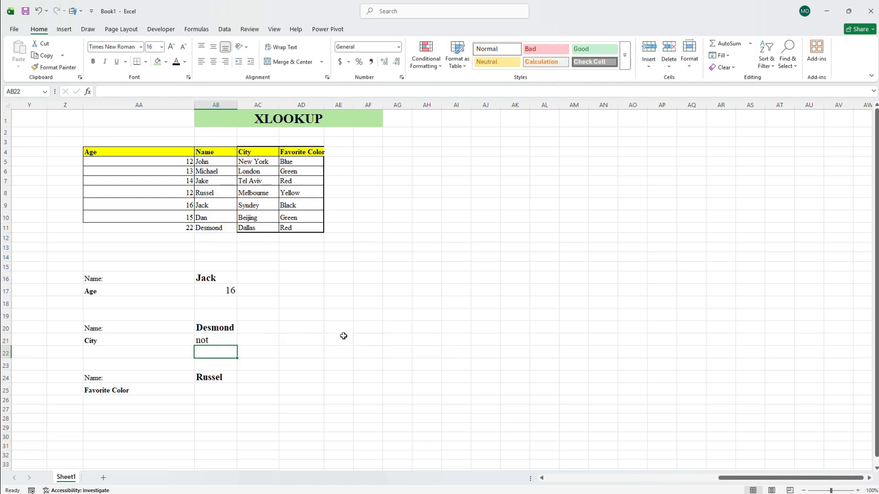
pyautogui.doubleClick(221, 341)
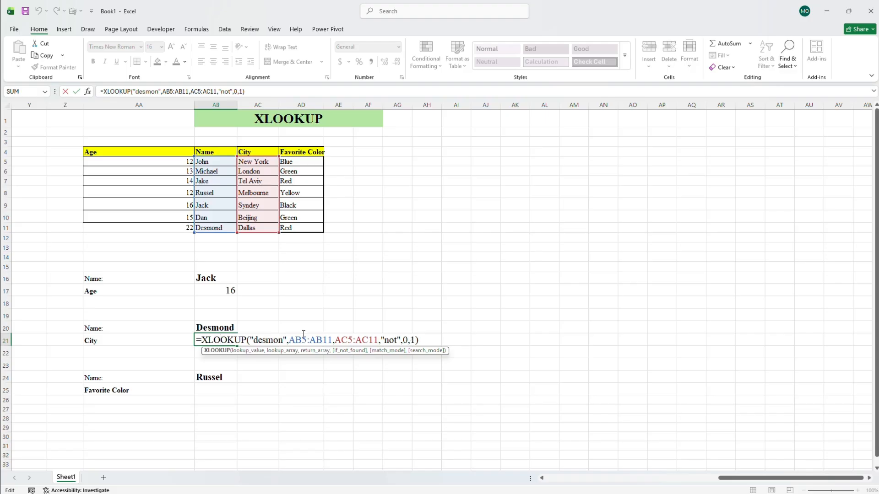
pyautogui.press('Return')
# - Begin an XLOOKUP in AB25 with the name from AB24 as quoted lowercase text, lookup array AB5:AB11 and return array AD5:AD11
pyautogui.doubleClick(220, 388)
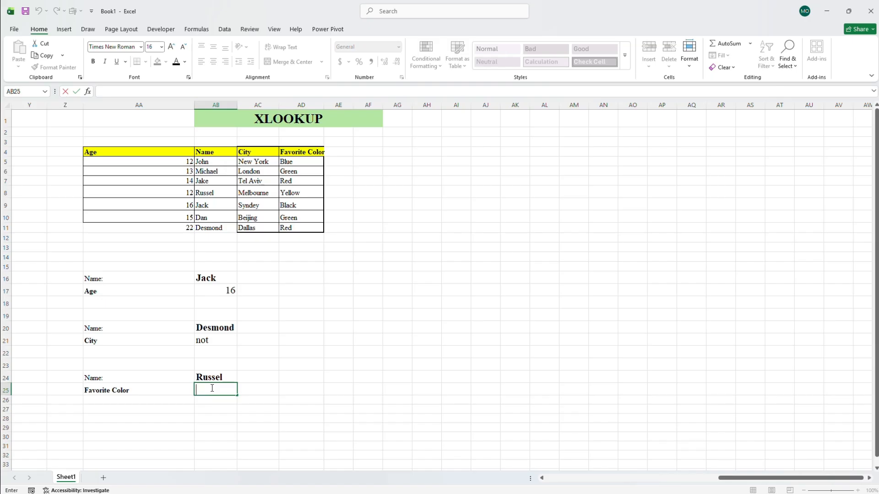
pyautogui.write('=xlook')
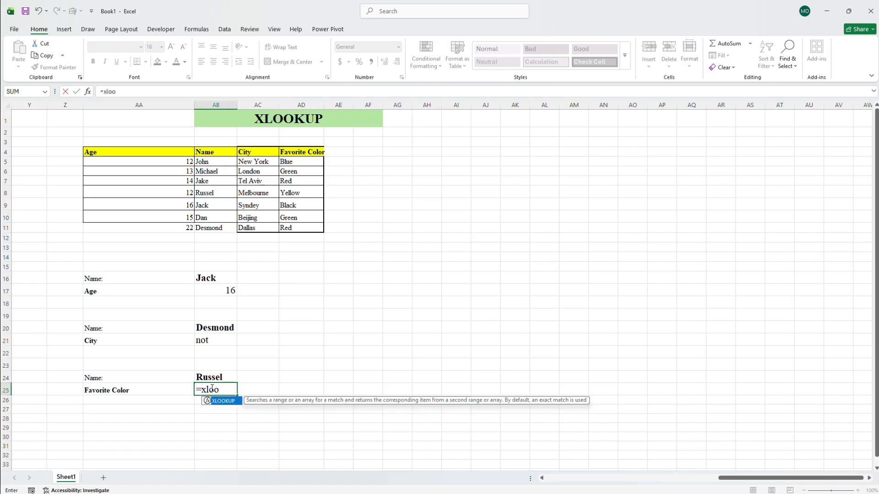
pyautogui.doubleClick(220, 401)
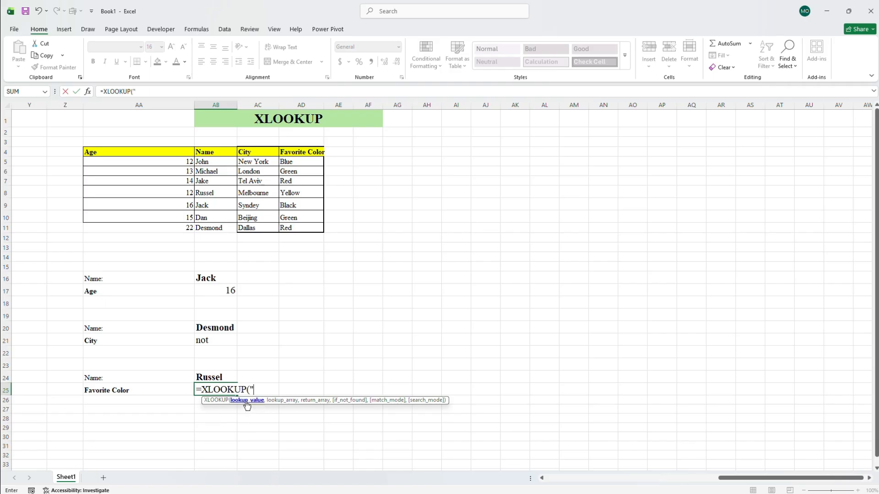
pyautogui.write('russel",')
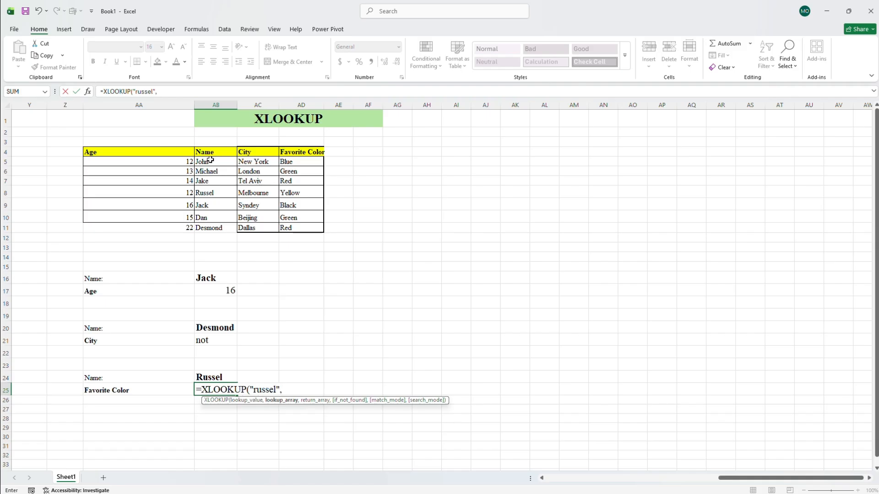
pyautogui.moveTo(210, 161); pyautogui.dragTo(217, 226)
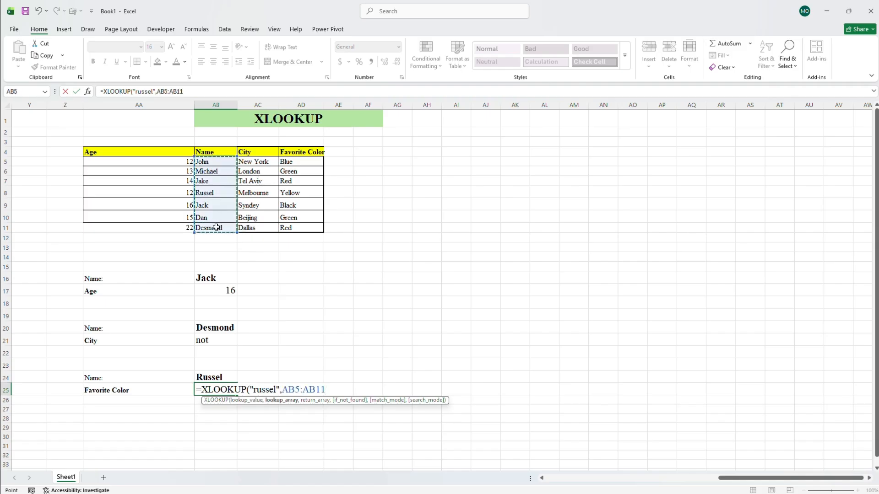
pyautogui.write(',')
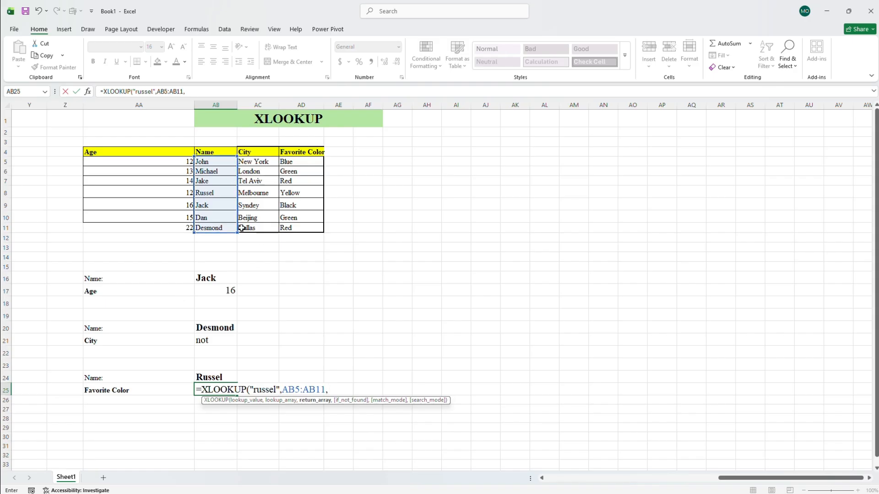
pyautogui.moveTo(289, 159); pyautogui.dragTo(291, 227)
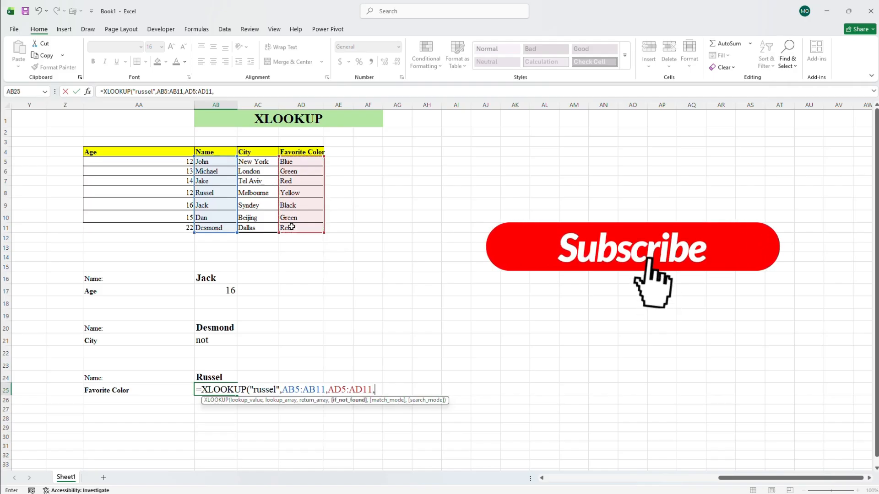
# - Complete the AB25 formula with "not found" as the if-not-found text, match mode 0 (exact match) and search mode 1 (first-to-last)
pyautogui.write(',"')
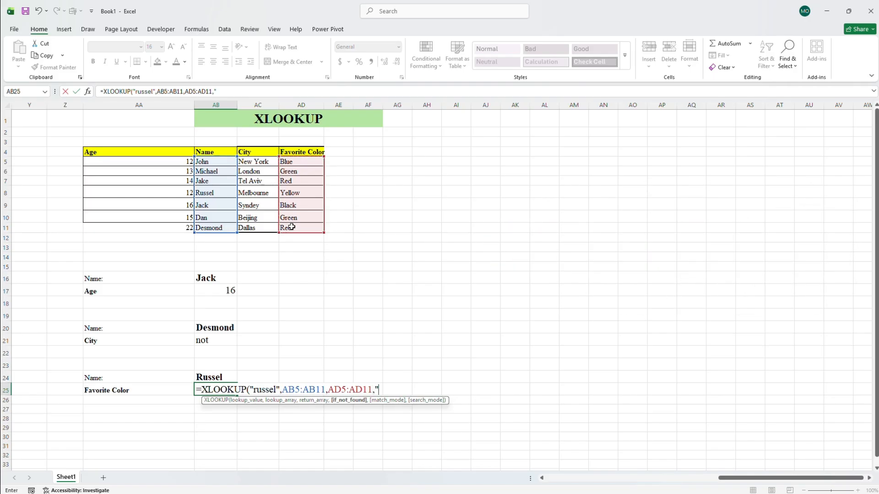
pyautogui.write('not found"')
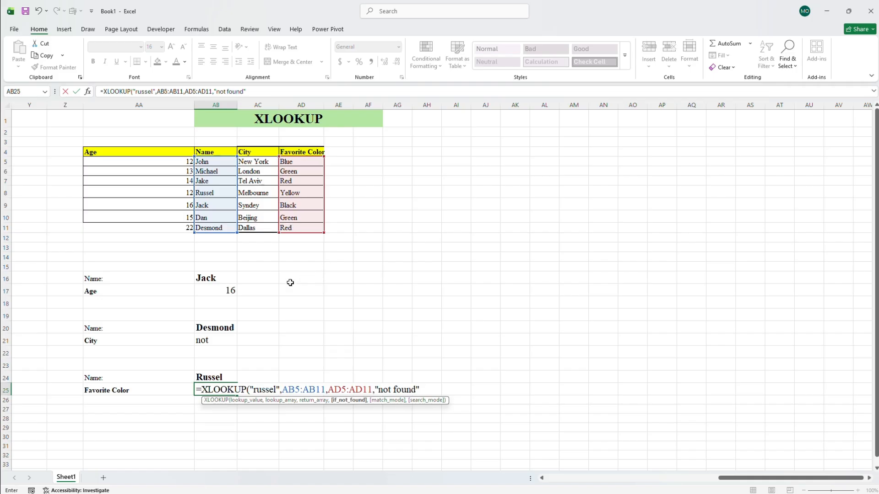
pyautogui.write(',')
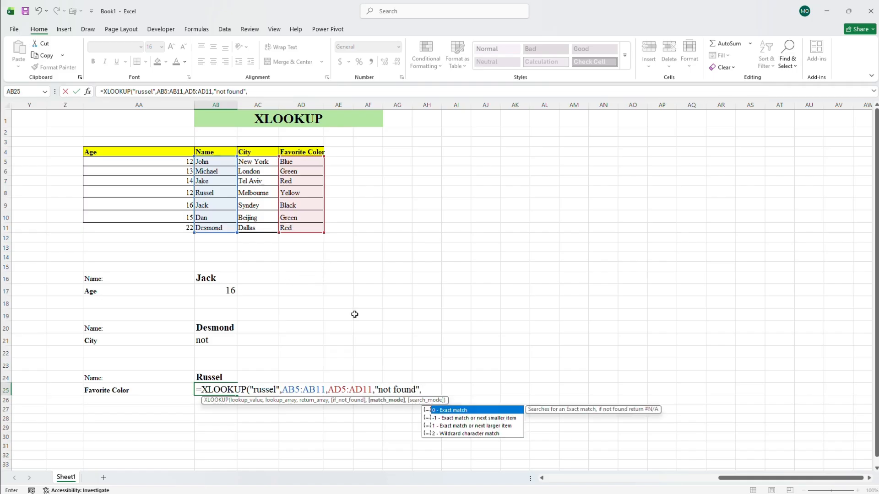
pyautogui.write('0')
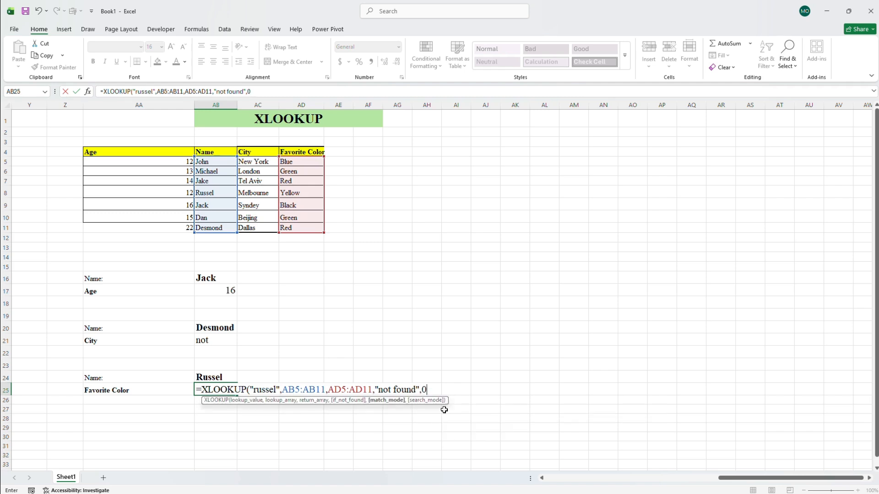
pyautogui.write(',')
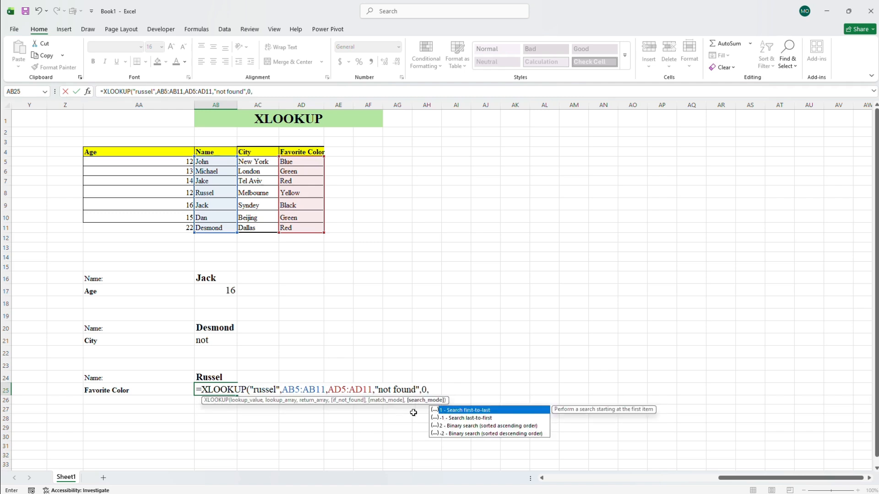
pyautogui.write('1')
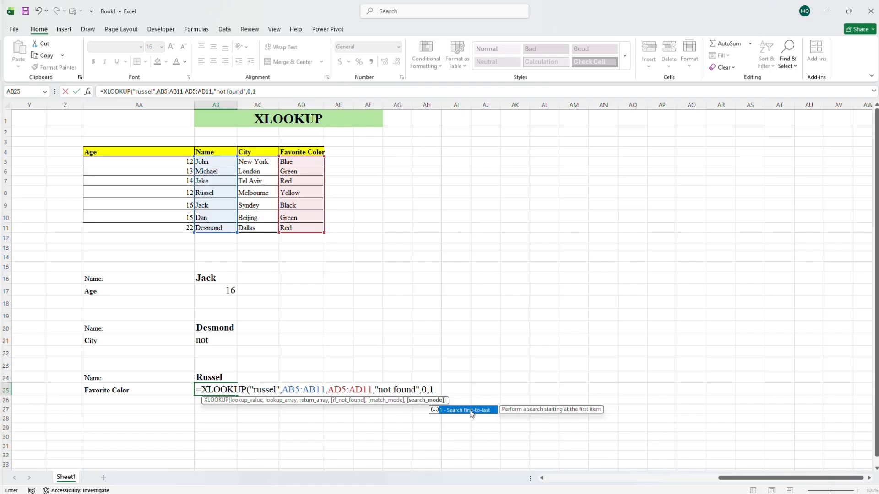
pyautogui.write('_')
pyautogui.press('BackSpace')
pyautogui.write(')')
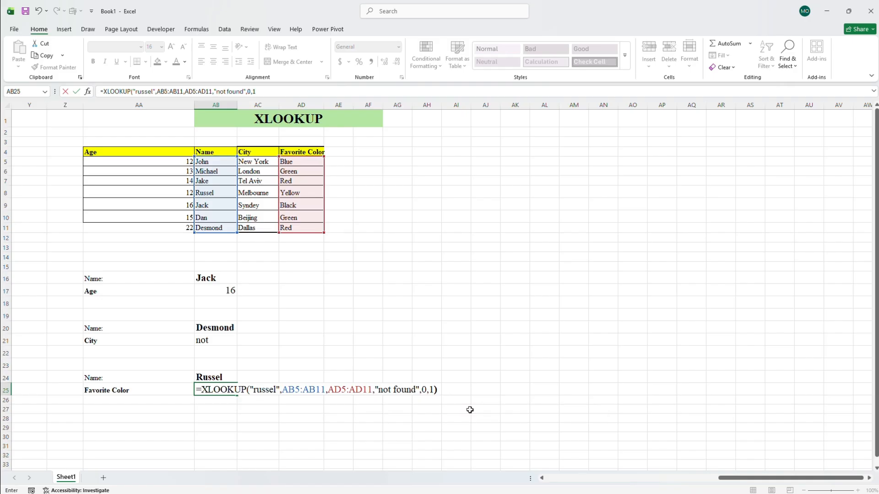
pyautogui.press('Return')
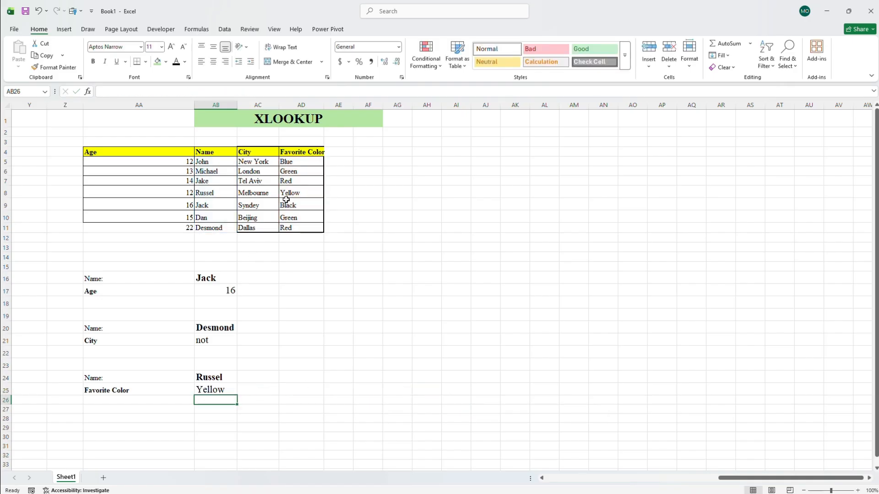